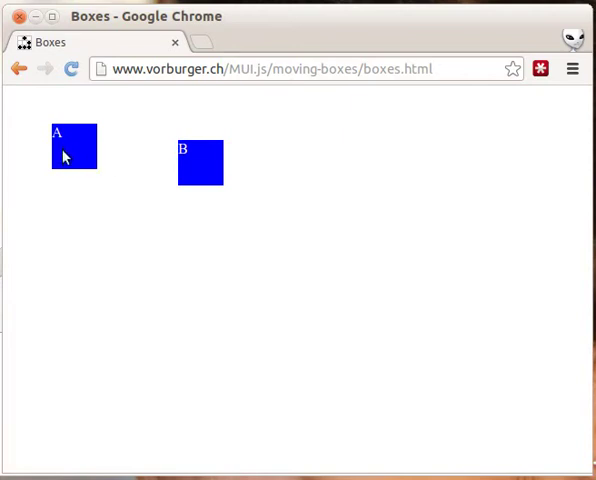
- Drag boxes A and B around, finishing with A at top-left and B just right of it
left_click_drag(63, 157, 113, 187)
left_click_drag(205, 151, 206, 186)
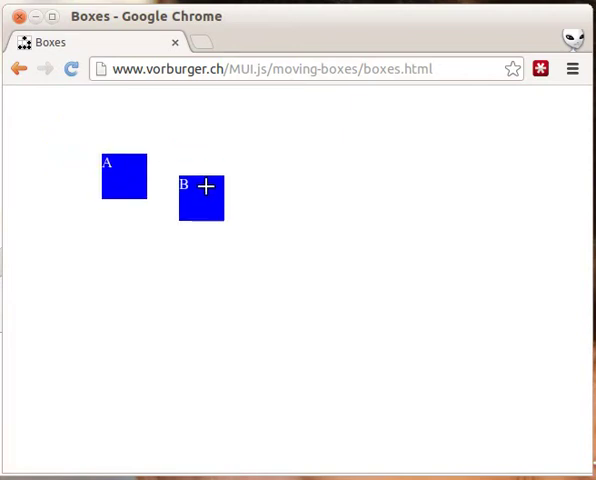
left_click_drag(122, 170, 45, 118)
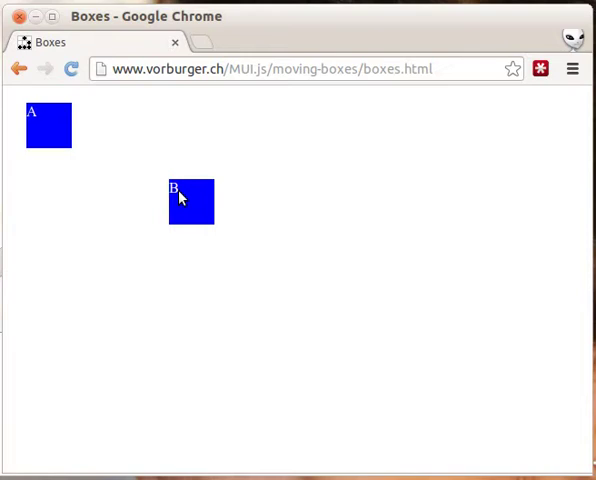
left_click_drag(180, 196, 122, 122)
left_click_drag(52, 118, 82, 195)
left_click_drag(120, 138, 172, 210)
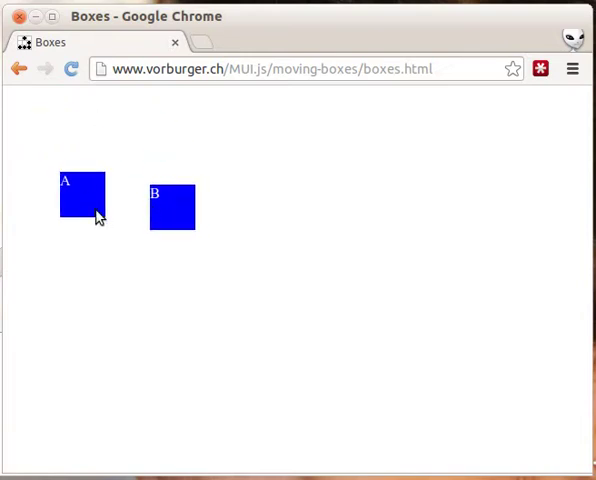
left_click_drag(97, 215, 57, 145)
left_click_drag(185, 230, 136, 133)
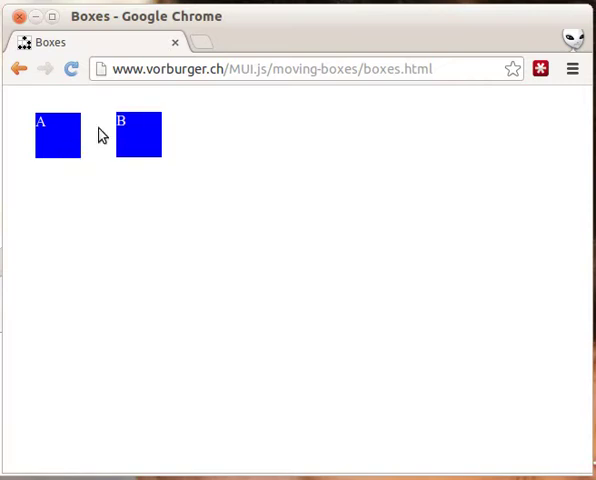
- Reload to confirm the positions persist, shrink Chrome to the top half, and switch to Firefox
key("F5")
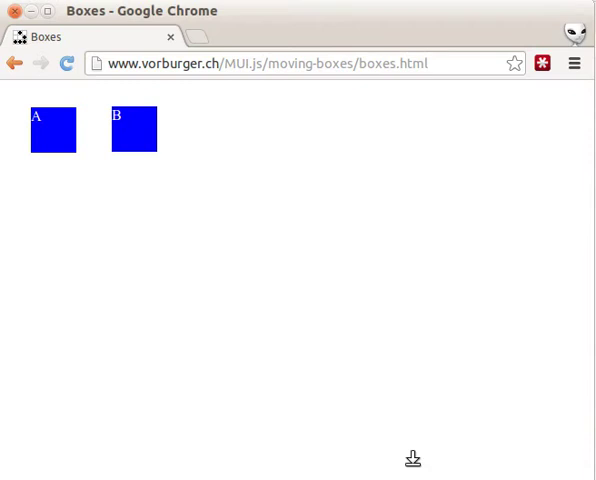
left_click_drag(413, 458, 410, 240)
key("alt+Tab")
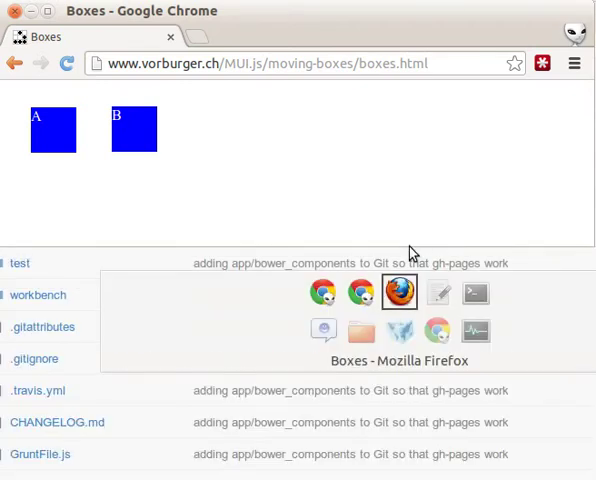
key("alt+Tab")
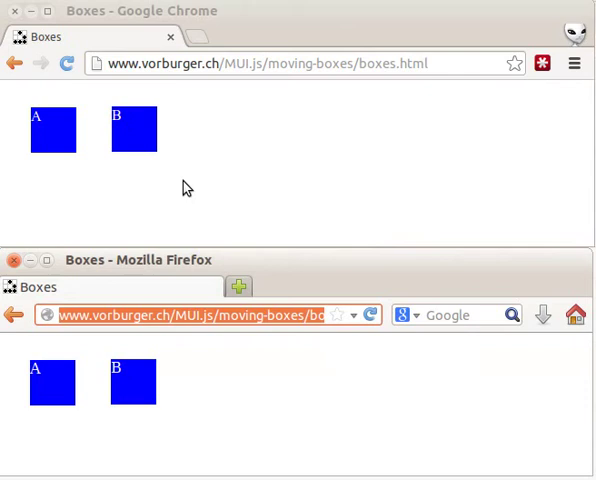
- In Chrome, move box B right and down and box A toward the middle
left_click_drag(117, 118, 260, 124)
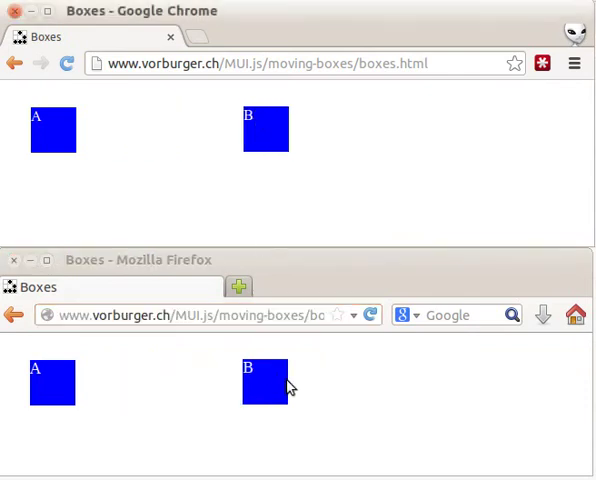
mouse_move(265, 128)
left_mouse_down()
mouse_move(390, 158)
mouse_move(140, 191)
left_mouse_up()
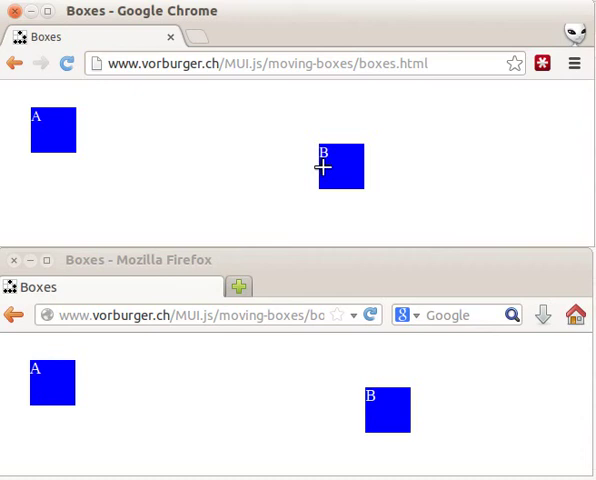
left_click_drag(70, 140, 250, 145)
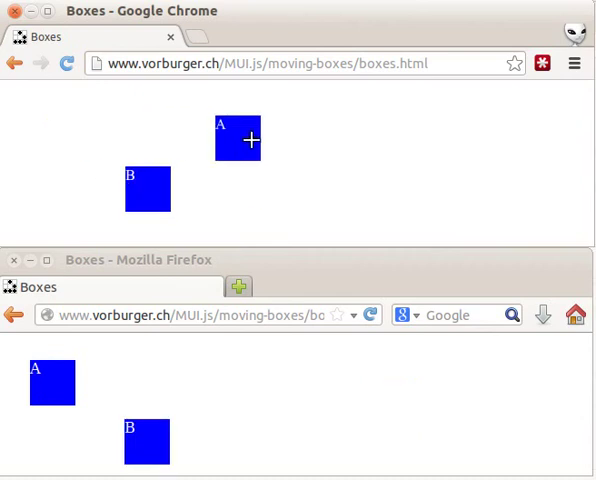
- In Firefox, move A back left and bring B beside it
left_click_drag(143, 458, 330, 455)
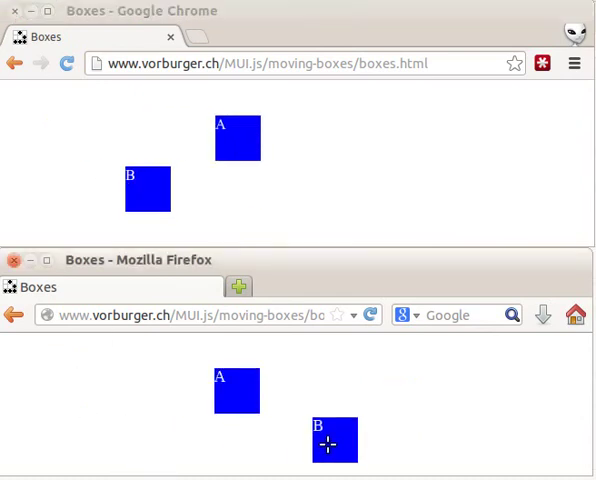
left_click_drag(250, 395, 75, 375)
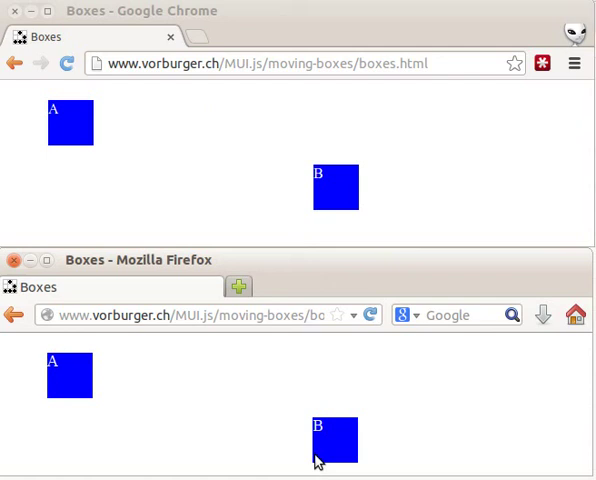
left_click_drag(318, 460, 128, 390)
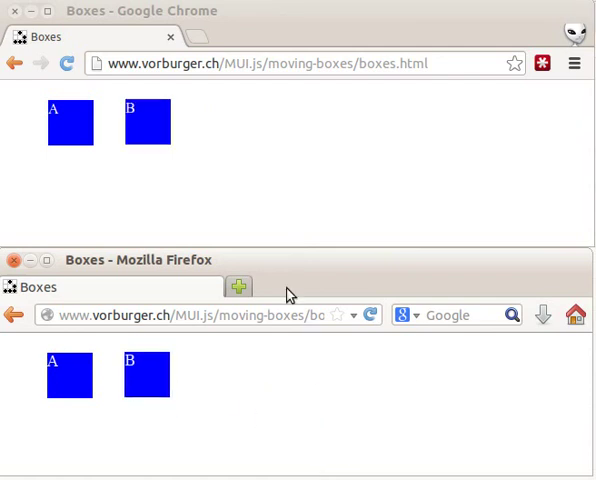